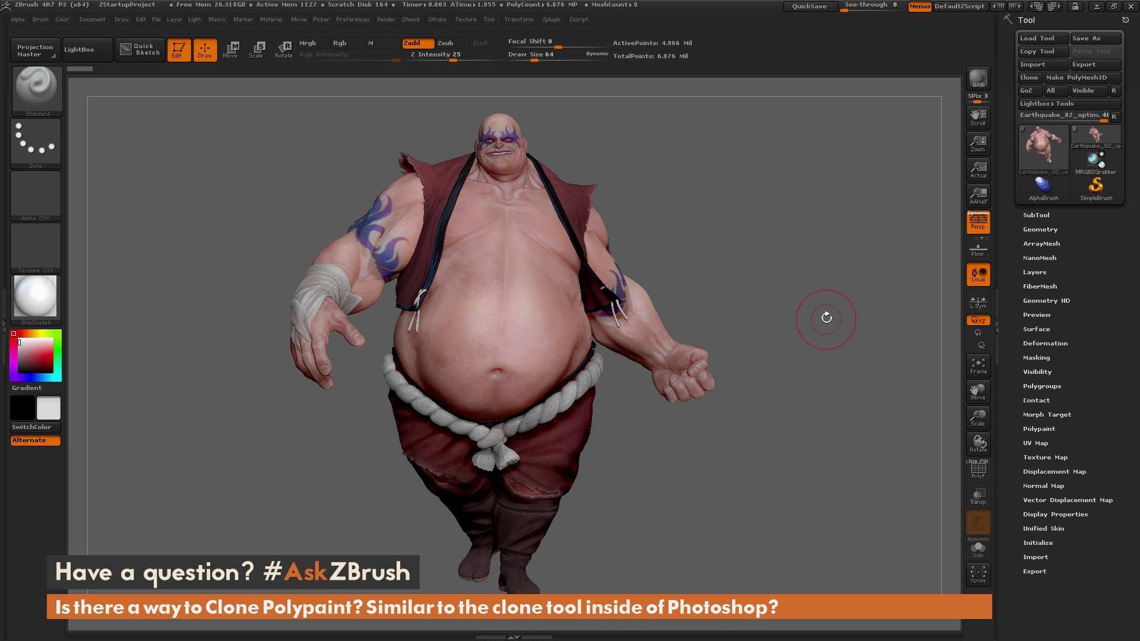
# Orbit the sumo model and list its subtools (eyes, teeth, kimono, belt, shoes).
pyautogui.moveTo(798, 442); pyautogui.dragTo(777, 439)
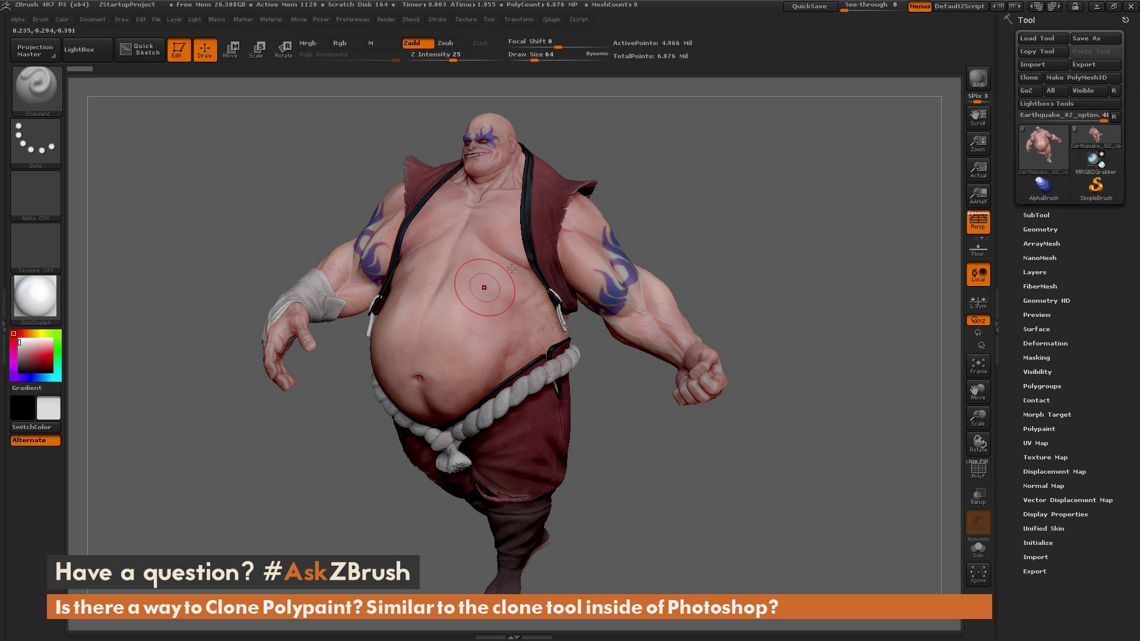
pyautogui.moveTo(818, 305); pyautogui.dragTo(865, 275)
pyautogui.click(1036, 215)
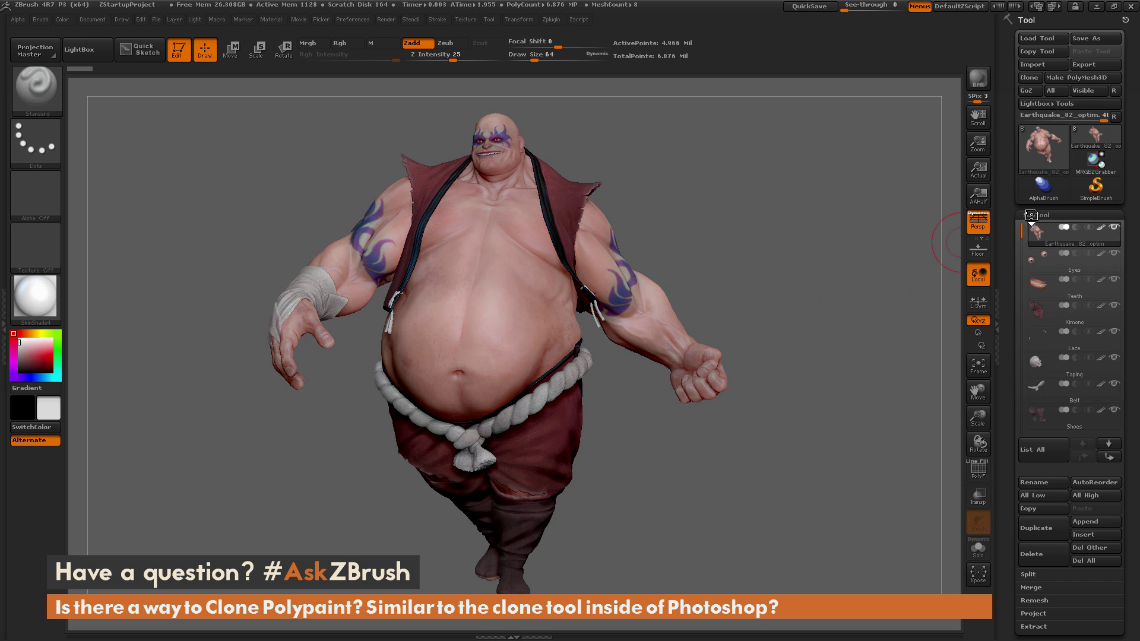
# Solo the body subtool, turn the sumo around and zoom in on his back.
pyautogui.click(1114, 227)
pyautogui.moveTo(855, 204)
pyautogui.mouseDown()
pyautogui.moveTo(833, 226)
pyautogui.moveTo(809, 203)
pyautogui.moveTo(819, 242)
pyautogui.mouseUp()
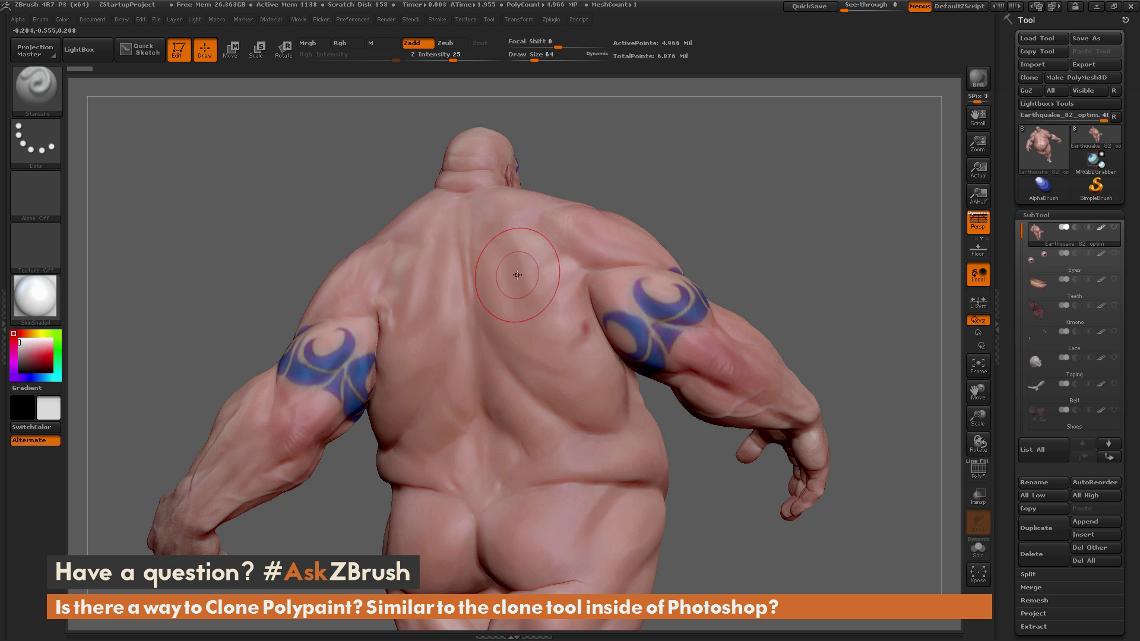
pyautogui.moveTo(738, 247)
pyautogui.keyDown('alt'); pyautogui.mouseDown()
pyautogui.moveTo(805, 244)
pyautogui.moveTo(824, 227)
pyautogui.moveTo(742, 297)
pyautogui.moveTo(656, 345)
pyautogui.mouseUp(); pyautogui.keyUp('alt')
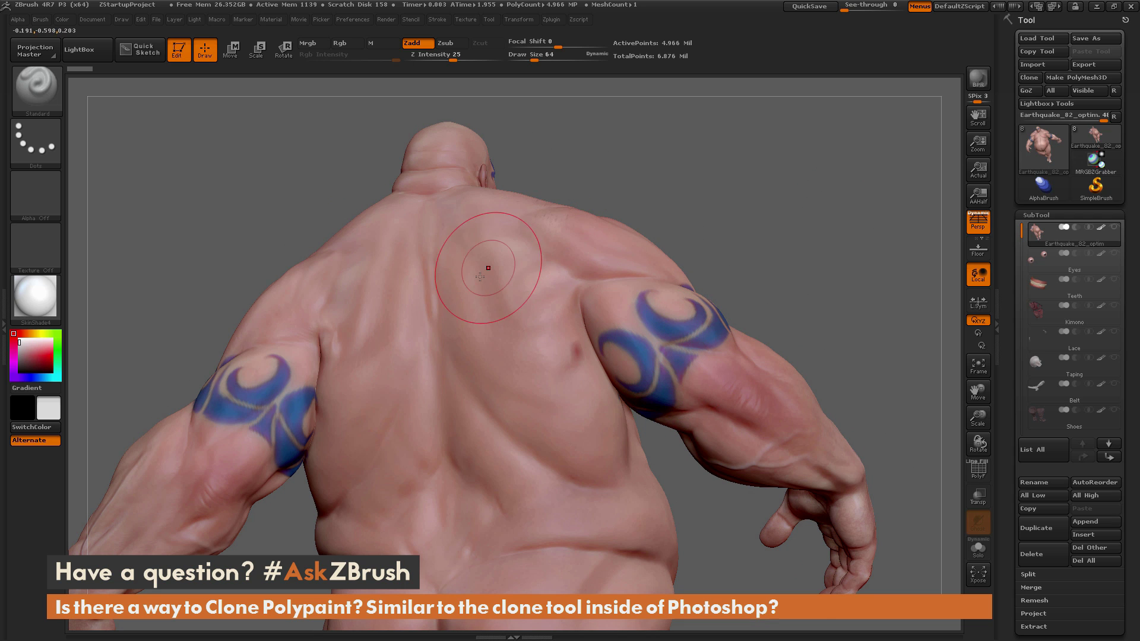
# Drop the back view to canvas with Projection Master, Colors on and Fade off.
pyautogui.click(40, 47)
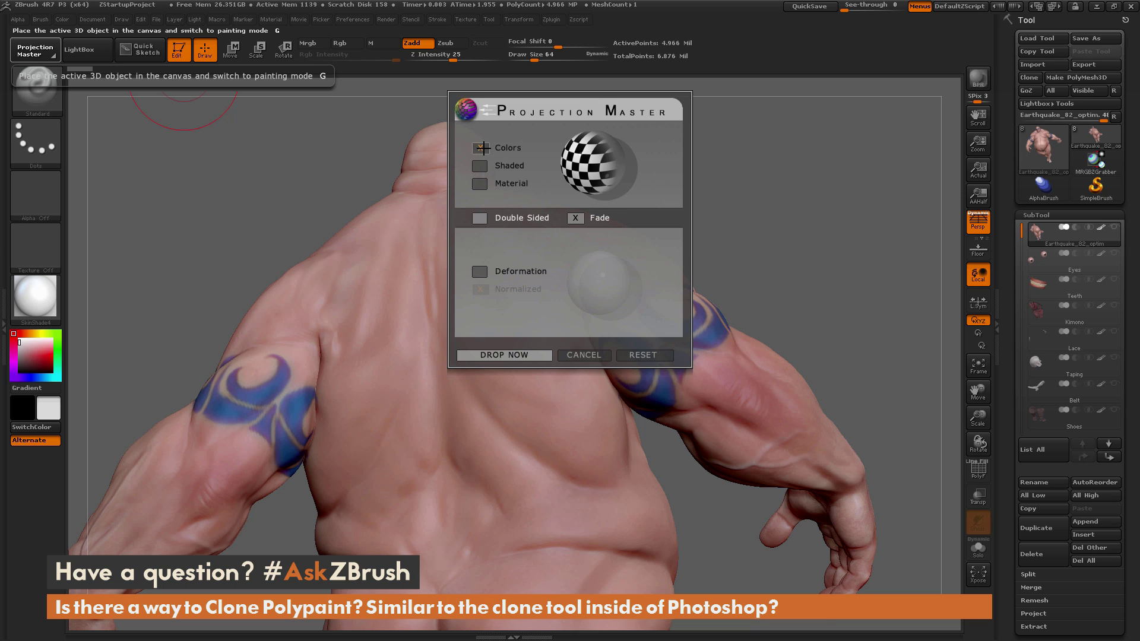
pyautogui.click(575, 217)
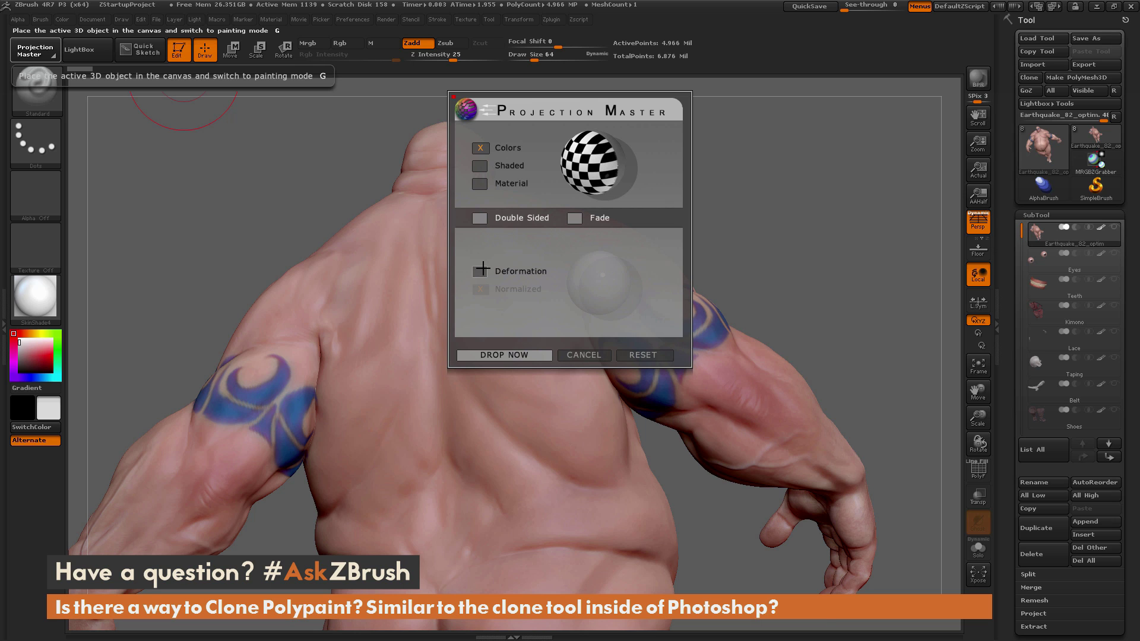
pyautogui.click(504, 355)
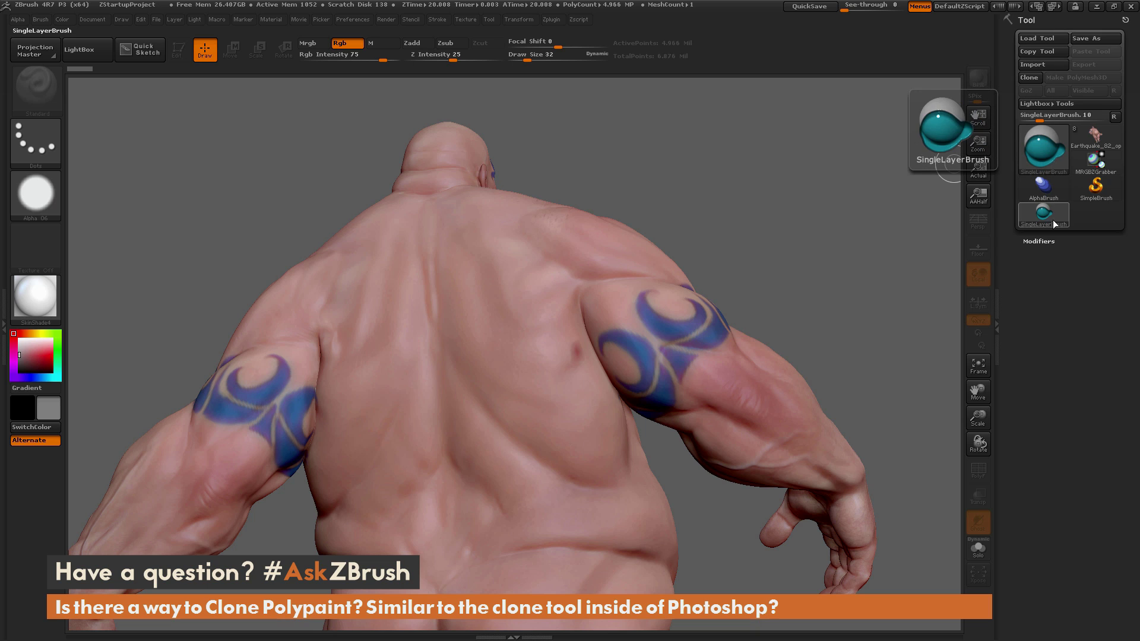
# Load the ClonerBrush from the 2.5D Brushes as the current tool.
pyautogui.click(1045, 153)
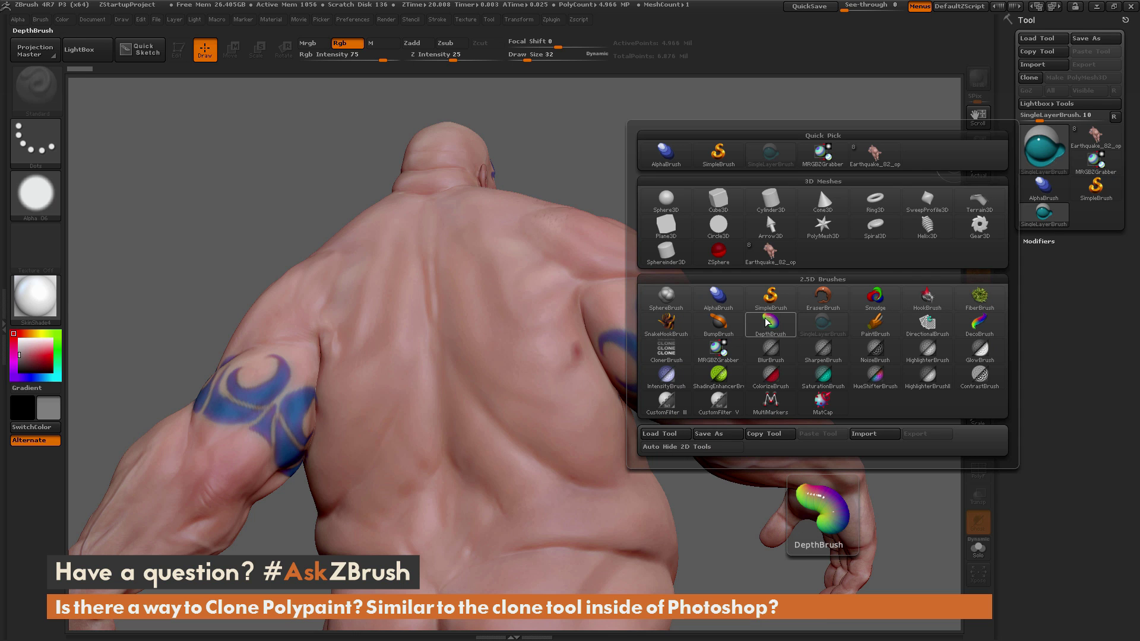
pyautogui.click(666, 352)
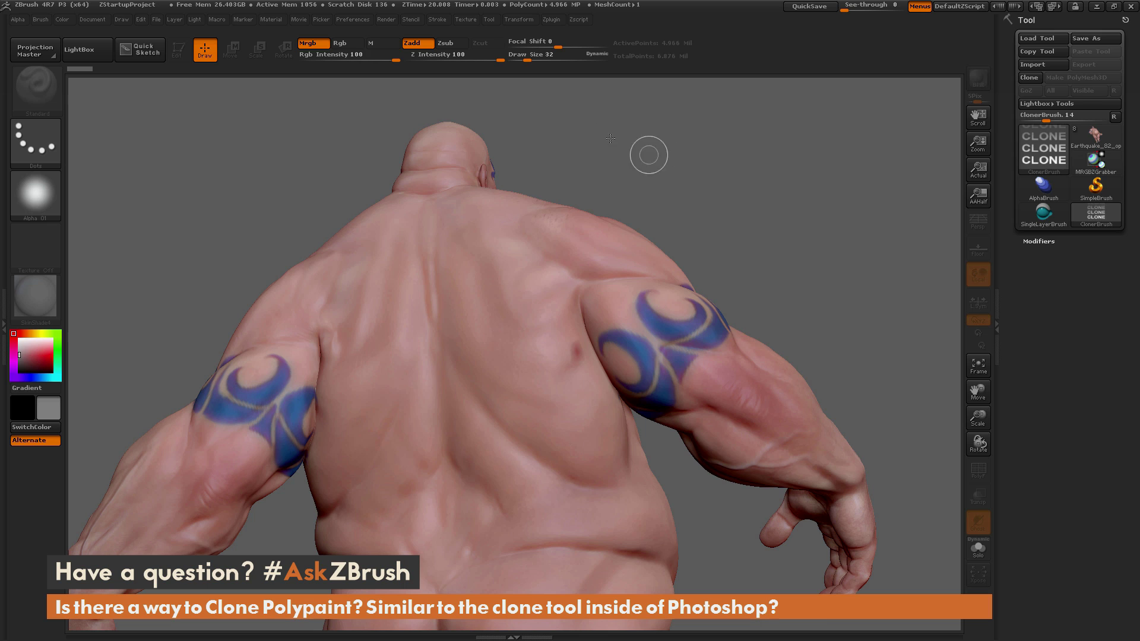
# Set the ClonerBrush to Rgb only with Zadd off and Draw Size 19.
pyautogui.click(343, 46)
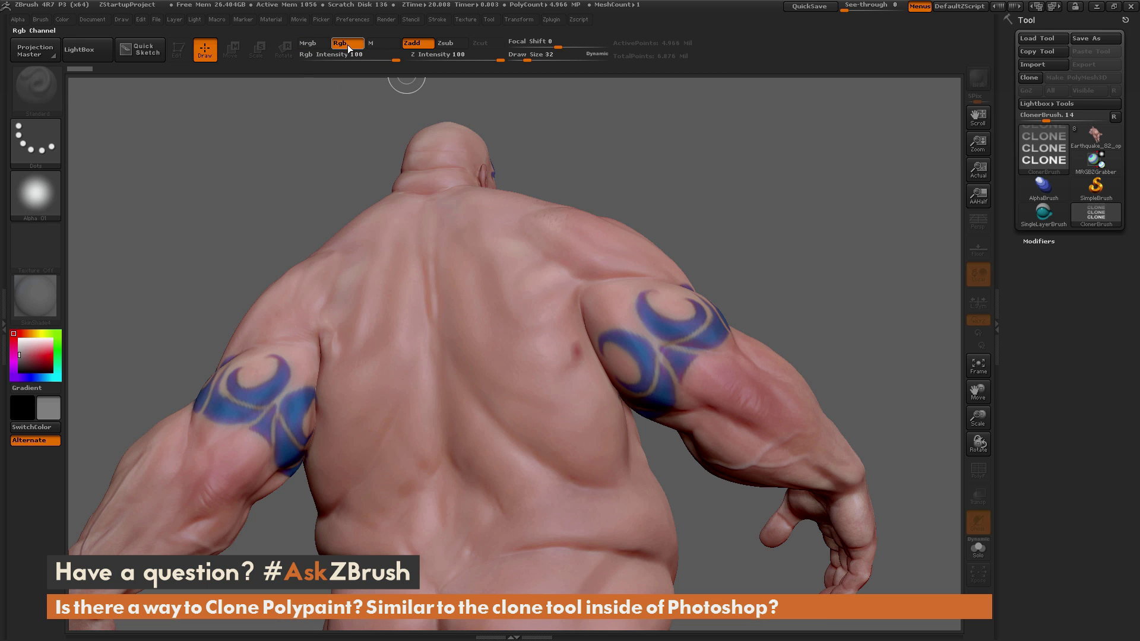
pyautogui.click(418, 45)
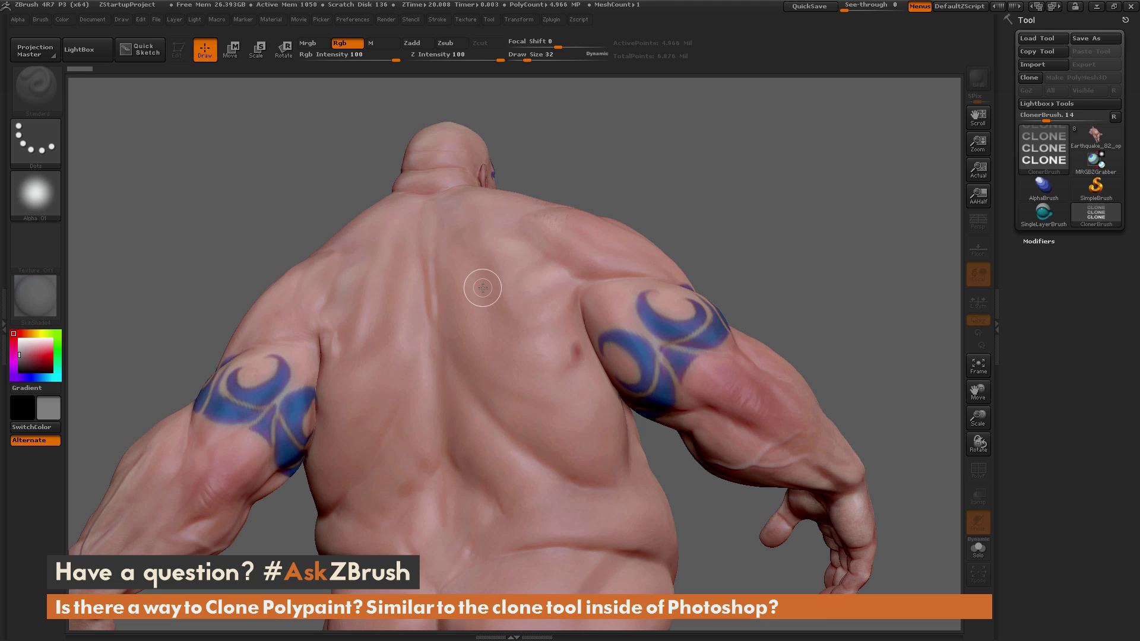
pyautogui.press('space')
pyautogui.moveTo(482, 285)
pyautogui.mouseDown()
pyautogui.moveTo(462, 259)
pyautogui.moveTo(461, 277)
pyautogui.moveTo(488, 297)
pyautogui.moveTo(455, 255)
pyautogui.moveTo(457, 282)
pyautogui.moveTo(498, 304)
pyautogui.moveTo(504, 293)
pyautogui.moveTo(477, 266)
pyautogui.moveTo(505, 281)
pyautogui.moveTo(510, 264)
pyautogui.moveTo(491, 267)
pyautogui.moveTo(508, 258)
pyautogui.moveTo(504, 297)
pyautogui.moveTo(518, 264)
pyautogui.moveTo(501, 303)
pyautogui.moveTo(472, 305)
pyautogui.moveTo(493, 313)
pyautogui.moveTo(481, 318)
pyautogui.moveTo(457, 287)
pyautogui.moveTo(465, 313)
pyautogui.moveTo(495, 314)
pyautogui.moveTo(469, 326)
pyautogui.moveTo(461, 310)
pyautogui.moveTo(467, 339)
pyautogui.moveTo(476, 330)
pyautogui.moveTo(469, 342)
pyautogui.moveTo(444, 279)
pyautogui.mouseUp()
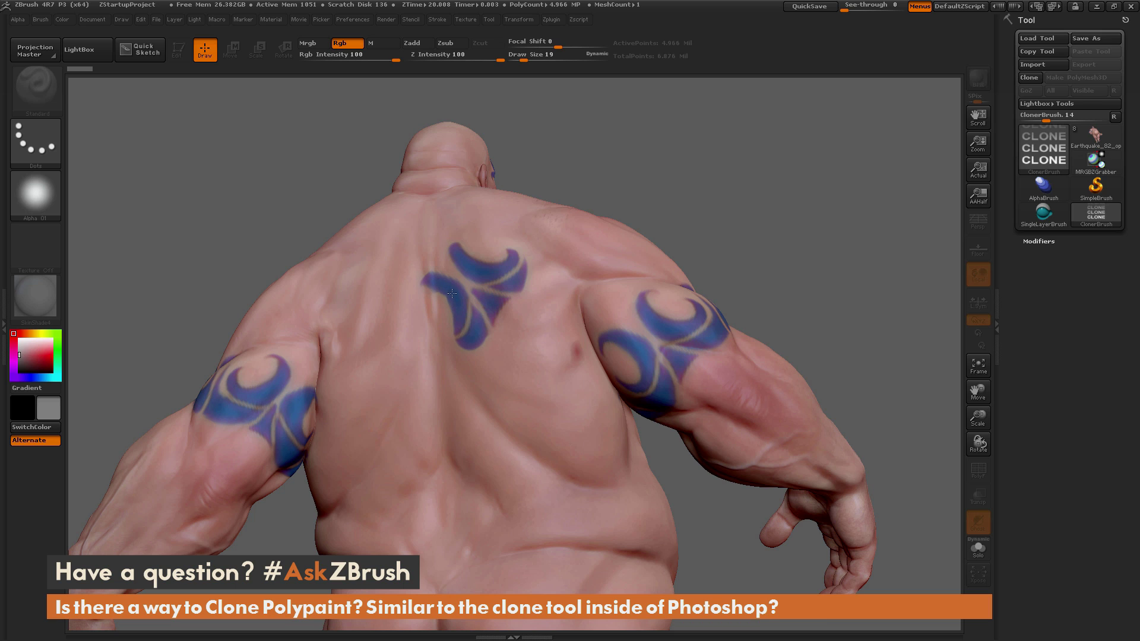
# Clone the arm tattoo onto the upper middle back, plus crescents on the lower and upper-left back.
pyautogui.moveTo(451, 334); pyautogui.dragTo(453, 335)
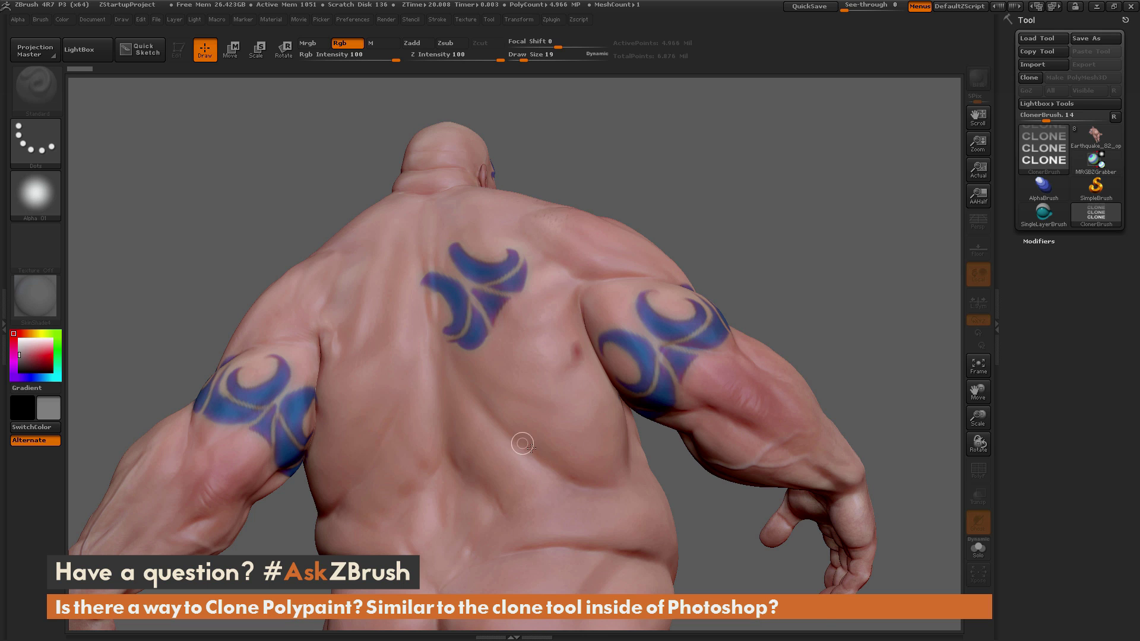
pyautogui.moveTo(557, 428)
pyautogui.mouseDown()
pyautogui.moveTo(536, 412)
pyautogui.moveTo(558, 423)
pyautogui.moveTo(544, 403)
pyautogui.moveTo(528, 407)
pyautogui.moveTo(559, 433)
pyautogui.moveTo(532, 402)
pyautogui.moveTo(532, 380)
pyautogui.moveTo(551, 431)
pyautogui.moveTo(588, 415)
pyautogui.mouseUp()
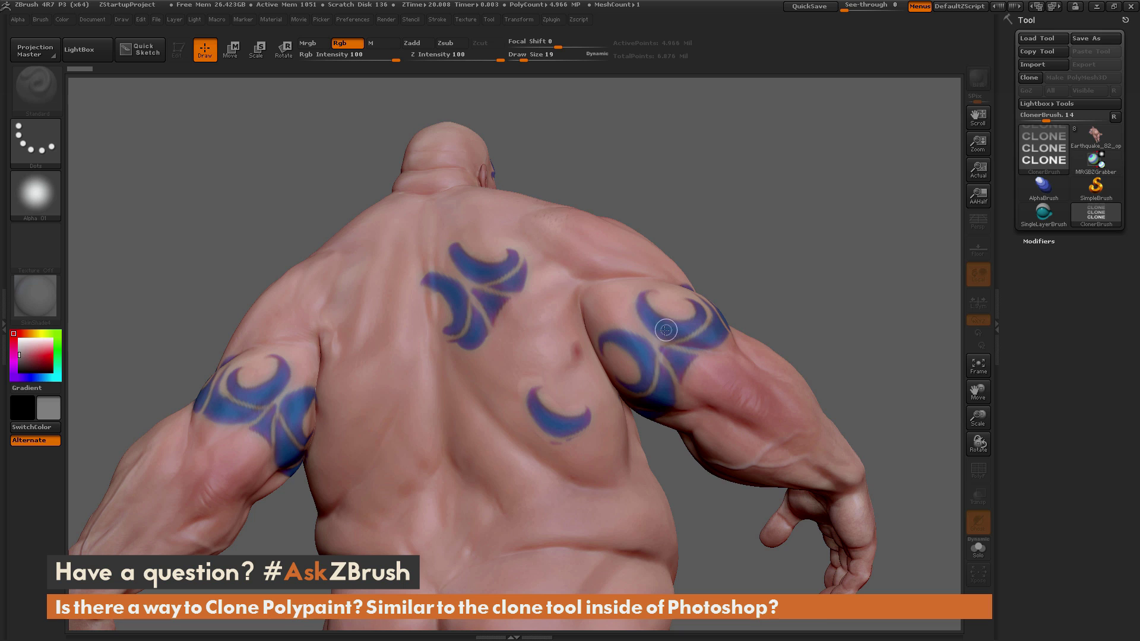
pyautogui.moveTo(364, 384)
pyautogui.mouseDown()
pyautogui.moveTo(397, 380)
pyautogui.moveTo(370, 391)
pyautogui.moveTo(354, 371)
pyautogui.moveTo(364, 393)
pyautogui.moveTo(397, 379)
pyautogui.moveTo(368, 398)
pyautogui.moveTo(344, 374)
pyautogui.mouseUp()
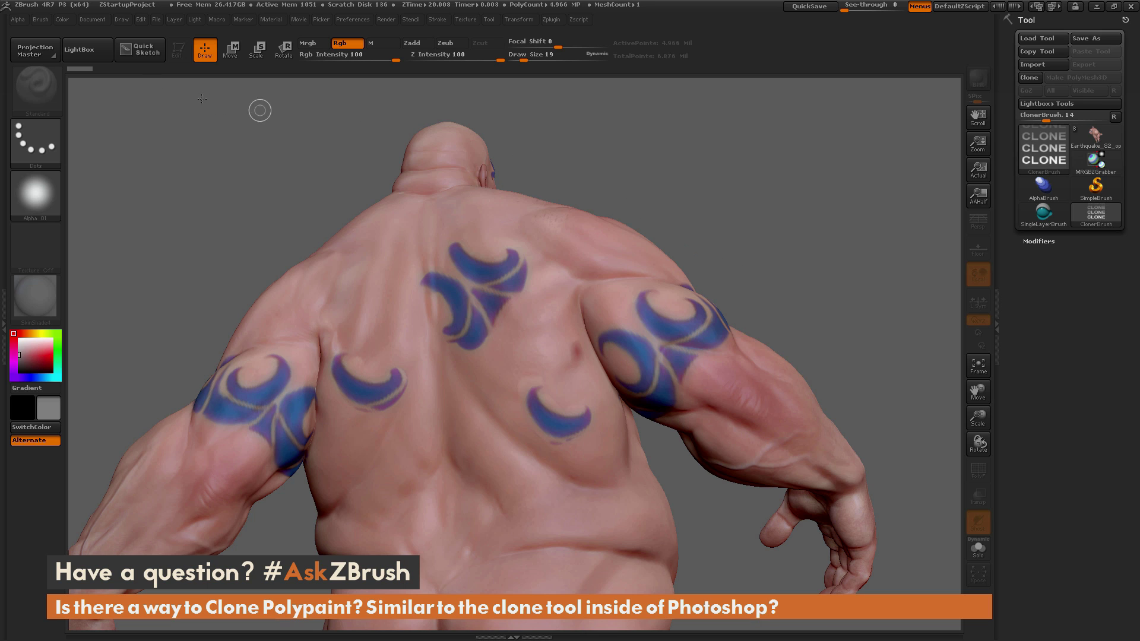
pyautogui.click(32, 52)
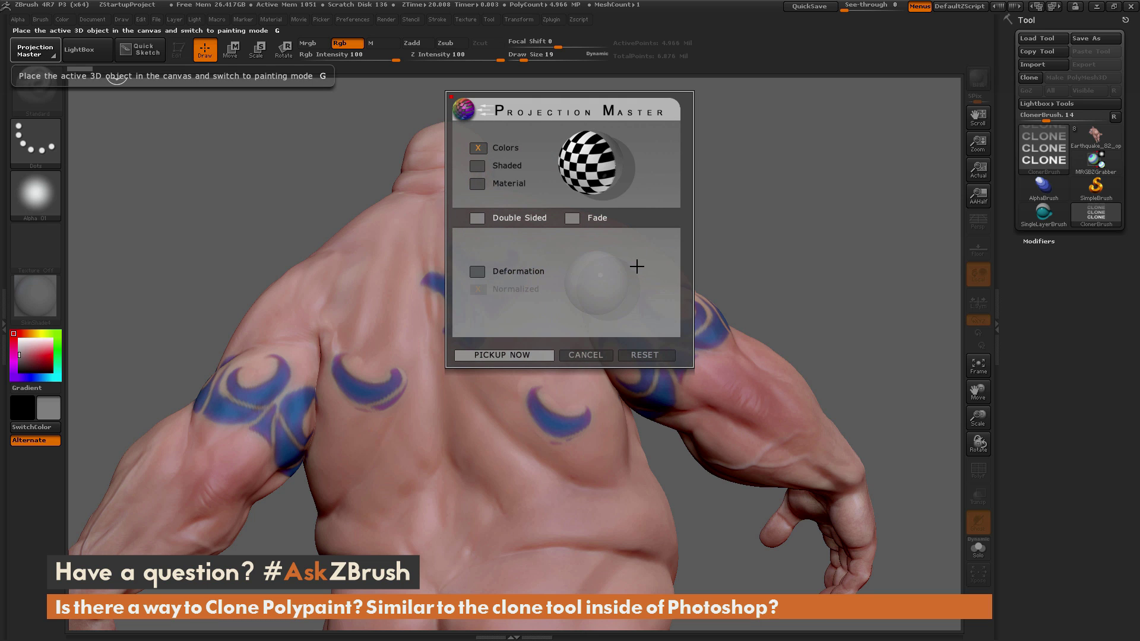
# Pick the painted colors back onto the model and orbit from the back tattoos to a front view.
pyautogui.click(519, 355)
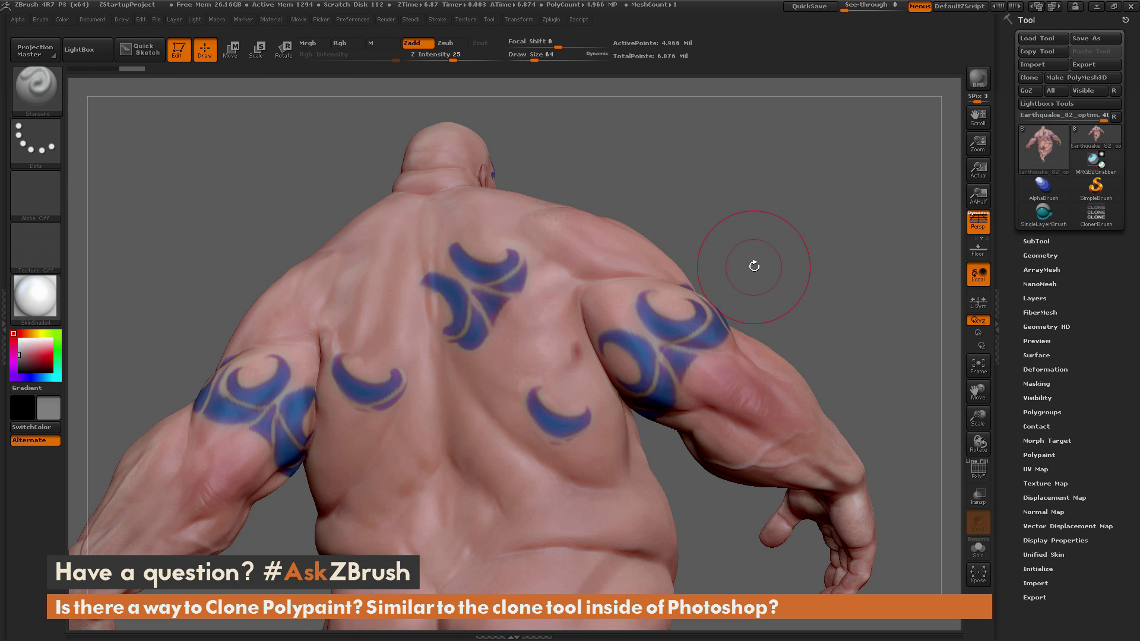
pyautogui.keyDown('alt'); pyautogui.moveTo(785, 299); pyautogui.dragTo(631, 255); pyautogui.keyUp('alt')
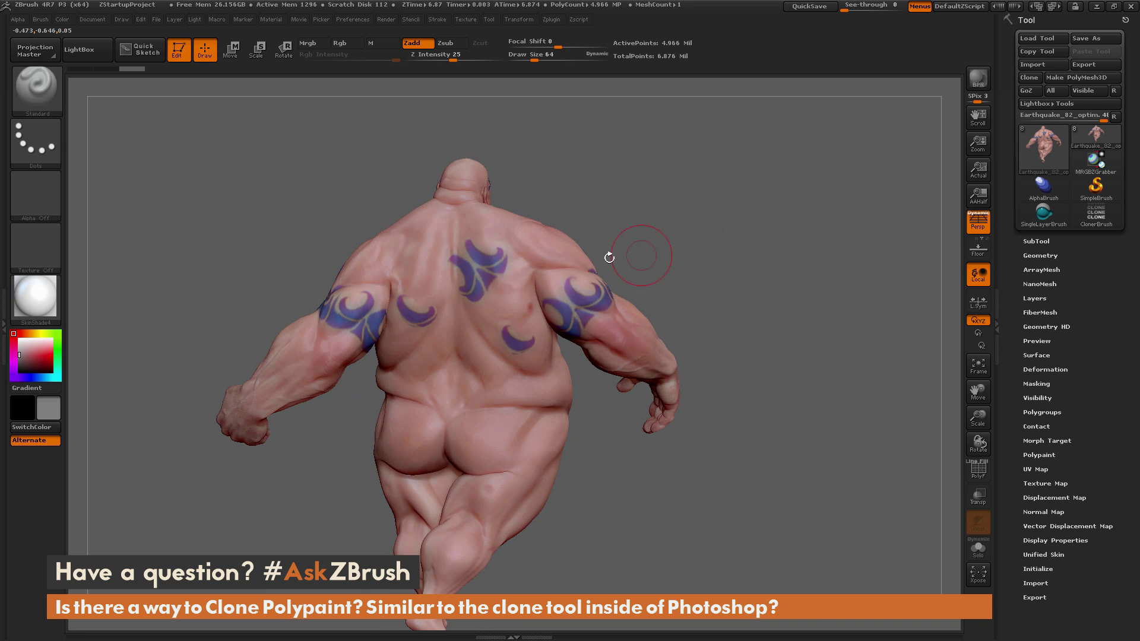
pyautogui.moveTo(713, 250); pyautogui.dragTo(768, 247)
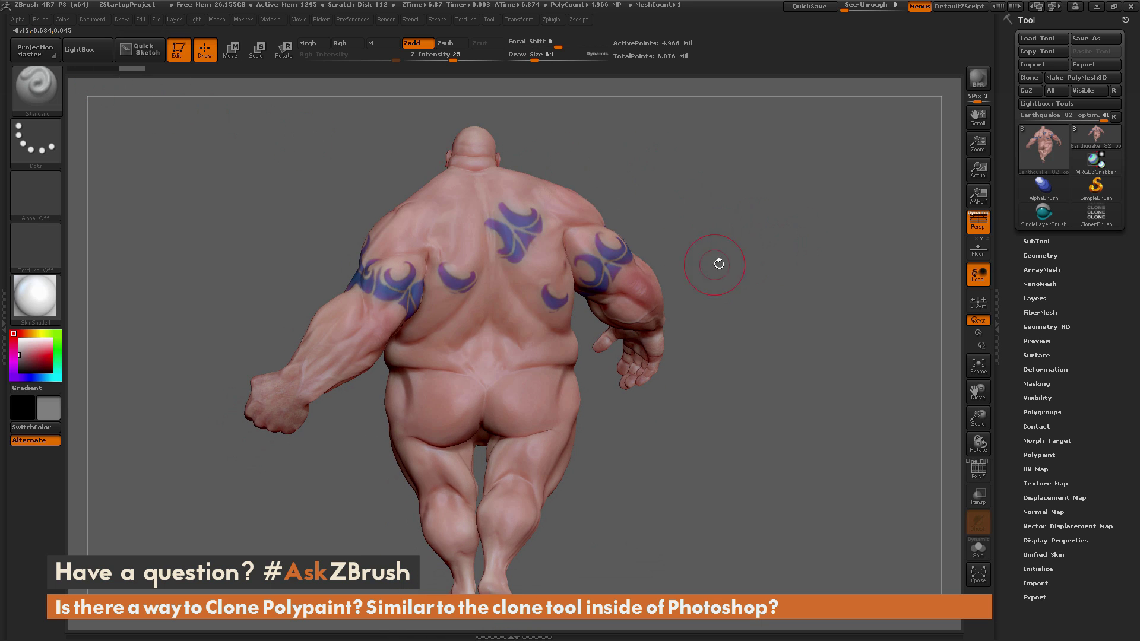
pyautogui.moveTo(776, 272); pyautogui.dragTo(786, 301)
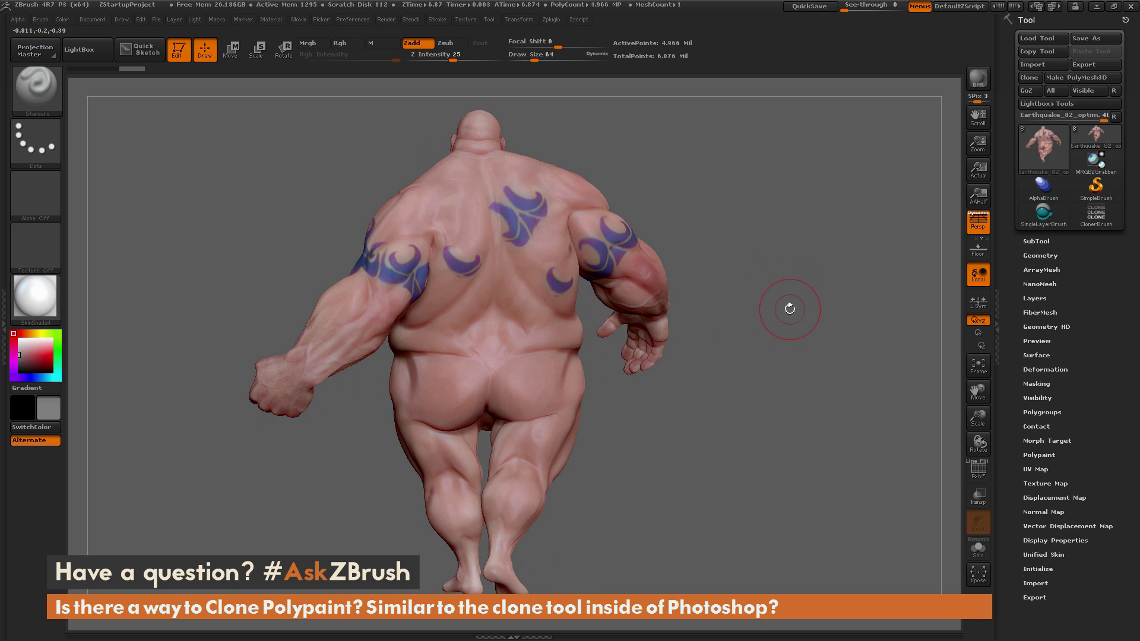
pyautogui.moveTo(734, 227); pyautogui.dragTo(720, 264)
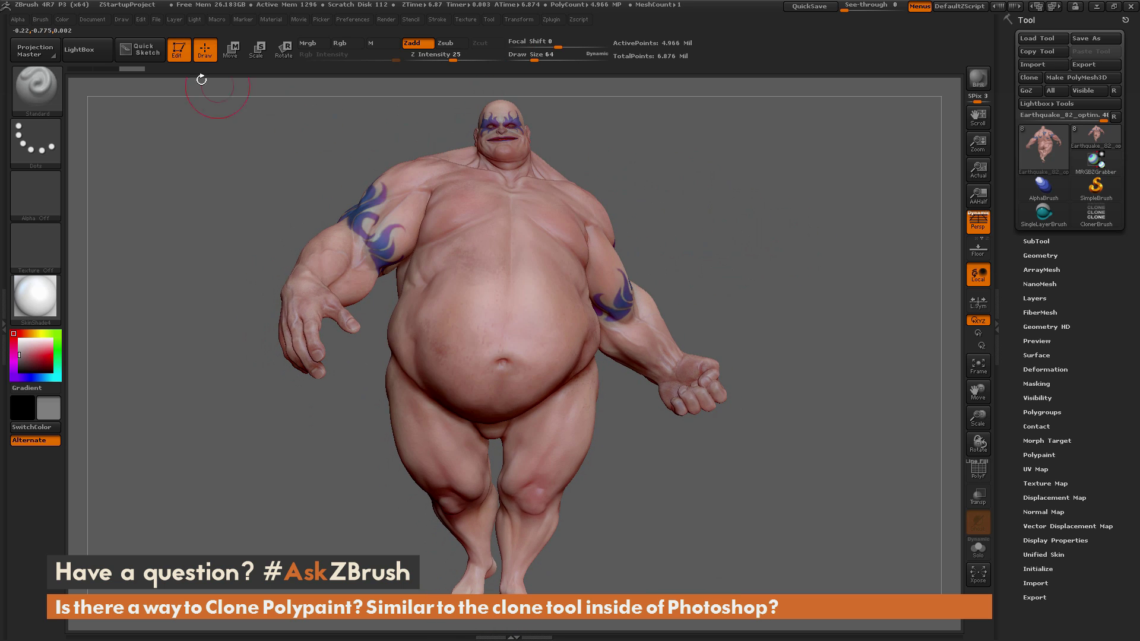
pyautogui.click(91, 19)
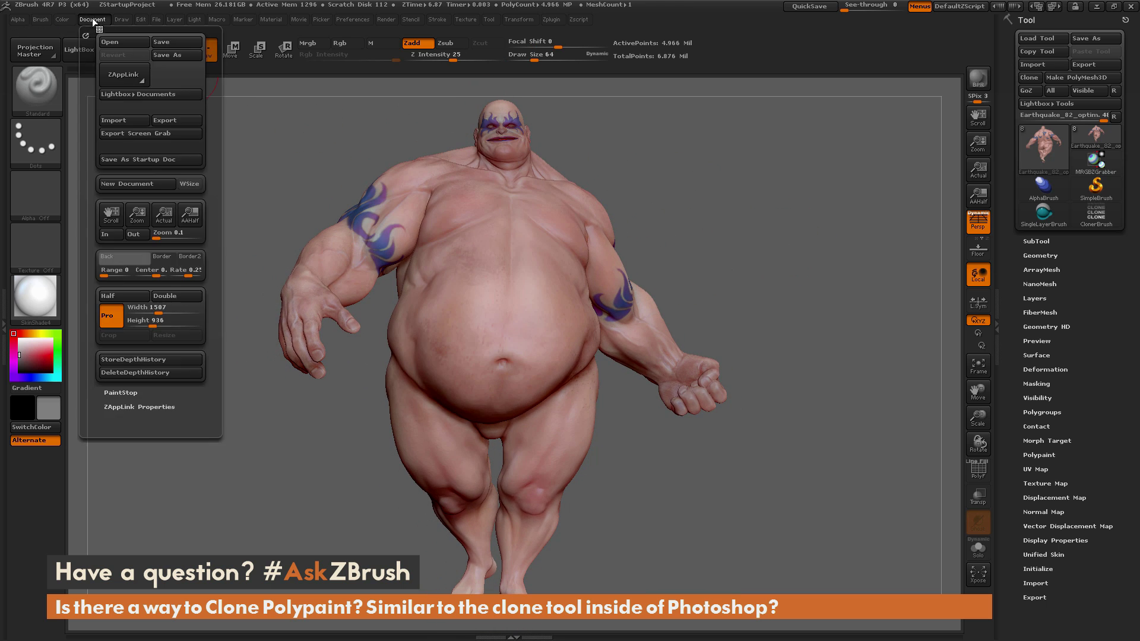
# Export the front view to Photoshop through Document > ZAppLink with Drop Now.
pyautogui.click(122, 75)
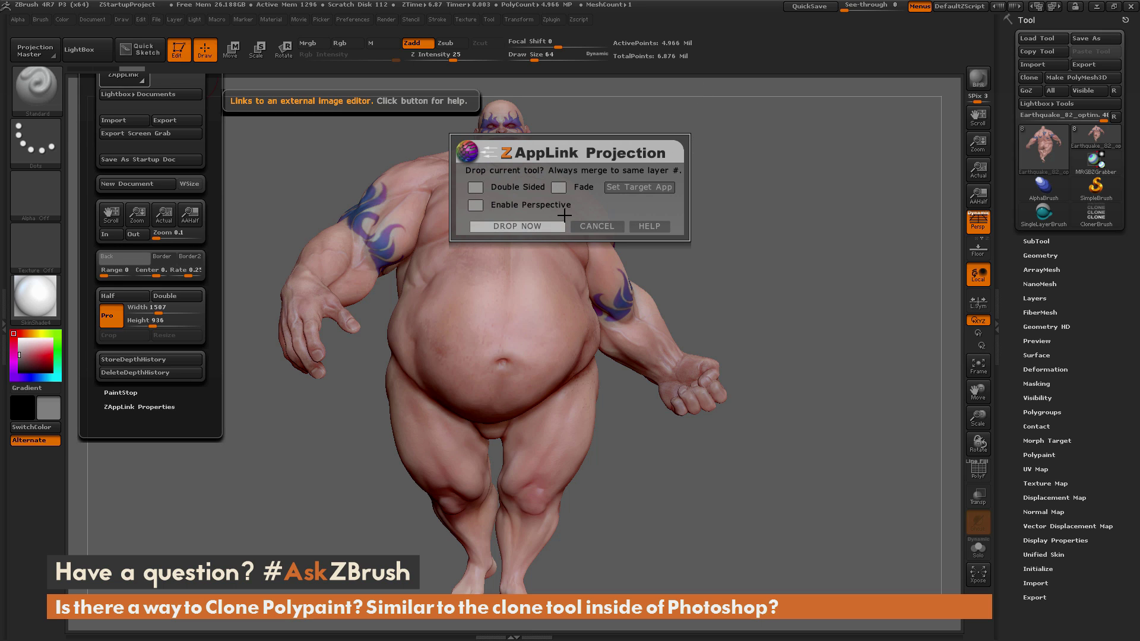
pyautogui.click(520, 226)
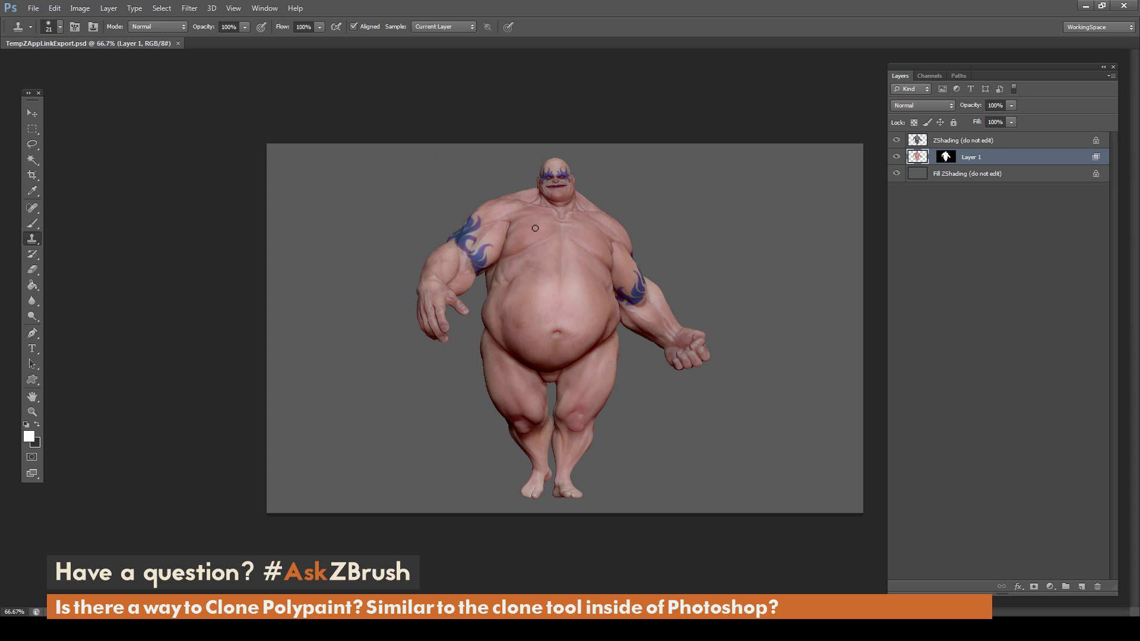
# At 100% zoom, clone-stamp the arm tattoo onto the sumo's chest twice.
pyautogui.press('z')
pyautogui.click(570, 255)
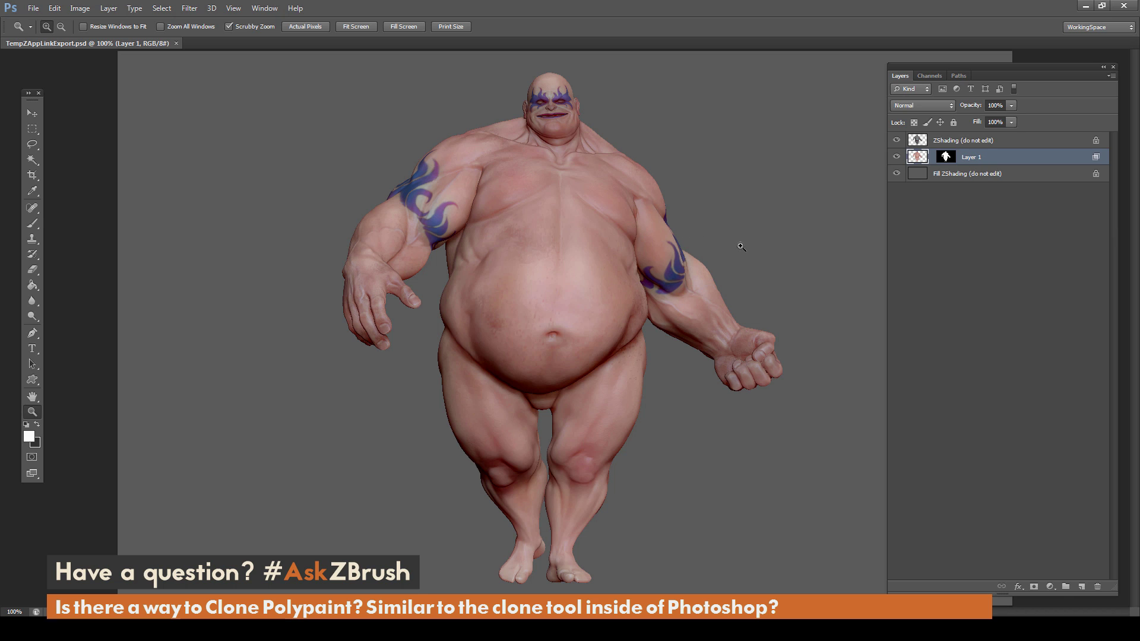
pyautogui.click(36, 238)
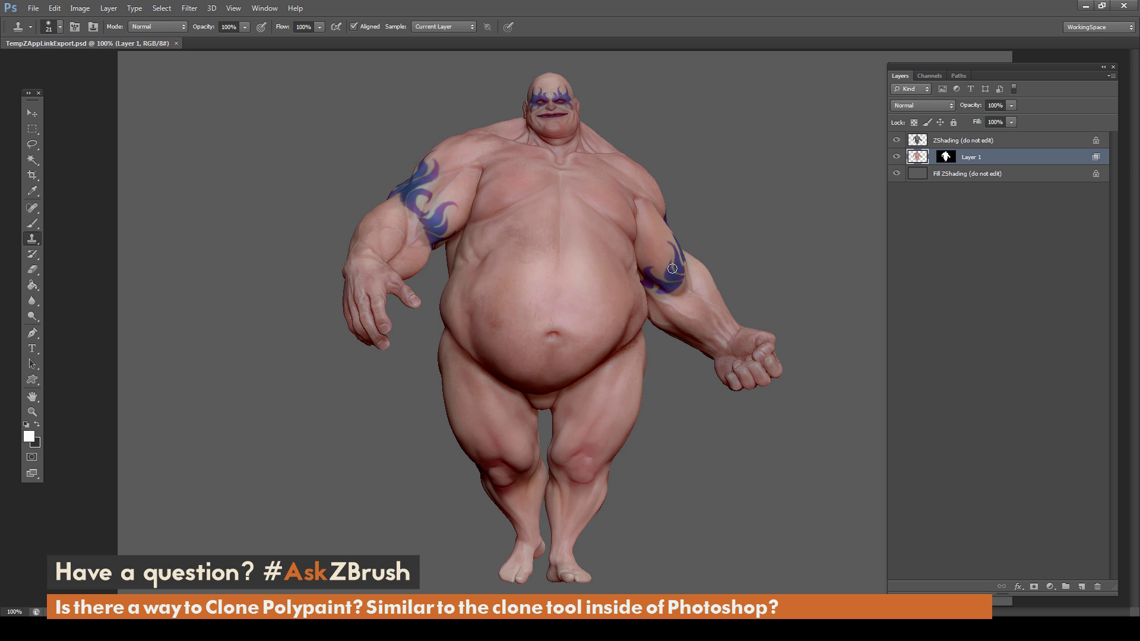
pyautogui.moveTo(571, 237)
pyautogui.mouseDown()
pyautogui.moveTo(564, 243)
pyautogui.moveTo(589, 228)
pyautogui.moveTo(561, 229)
pyautogui.moveTo(544, 248)
pyautogui.moveTo(571, 254)
pyautogui.moveTo(580, 223)
pyautogui.moveTo(533, 240)
pyautogui.moveTo(552, 261)
pyautogui.mouseUp()
pyautogui.keyDown('alt'); pyautogui.click(561, 332); pyautogui.keyUp('alt')
pyautogui.click(514, 308)
pyautogui.moveTo(518, 300); pyautogui.dragTo(520, 305)
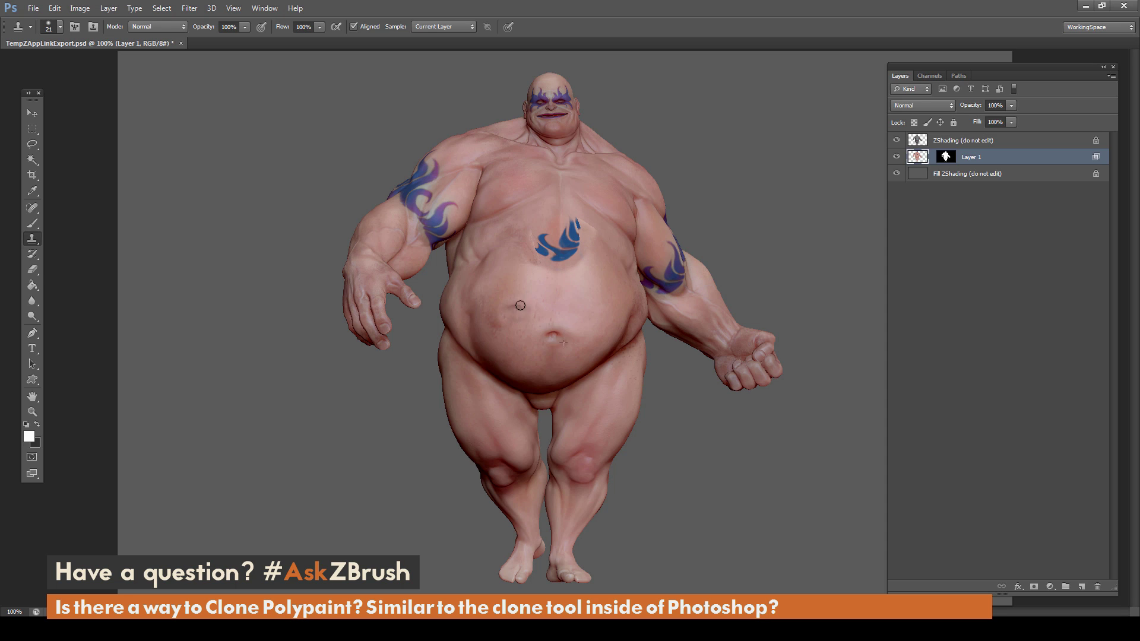
pyautogui.keyDown('alt'); pyautogui.click(444, 212); pyautogui.keyUp('alt')
pyautogui.moveTo(526, 197)
pyautogui.mouseDown()
pyautogui.moveTo(535, 180)
pyautogui.moveTo(514, 205)
pyautogui.moveTo(534, 190)
pyautogui.mouseUp()
# Save the edited image and switch back to ZBrush.
pyautogui.click(33, 9)
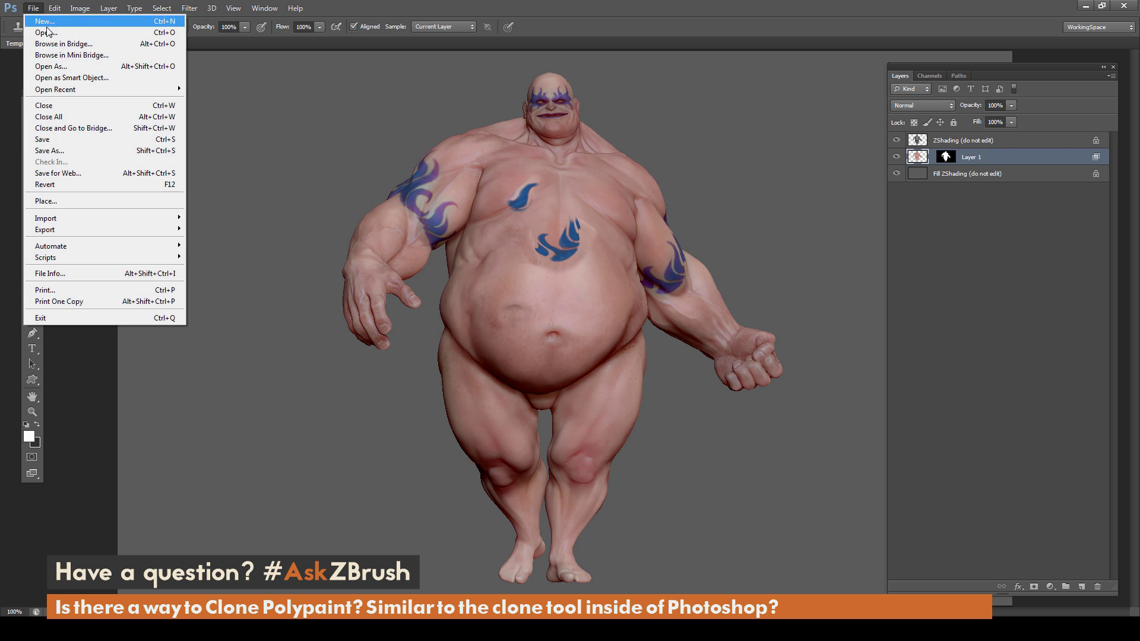
pyautogui.click(75, 139)
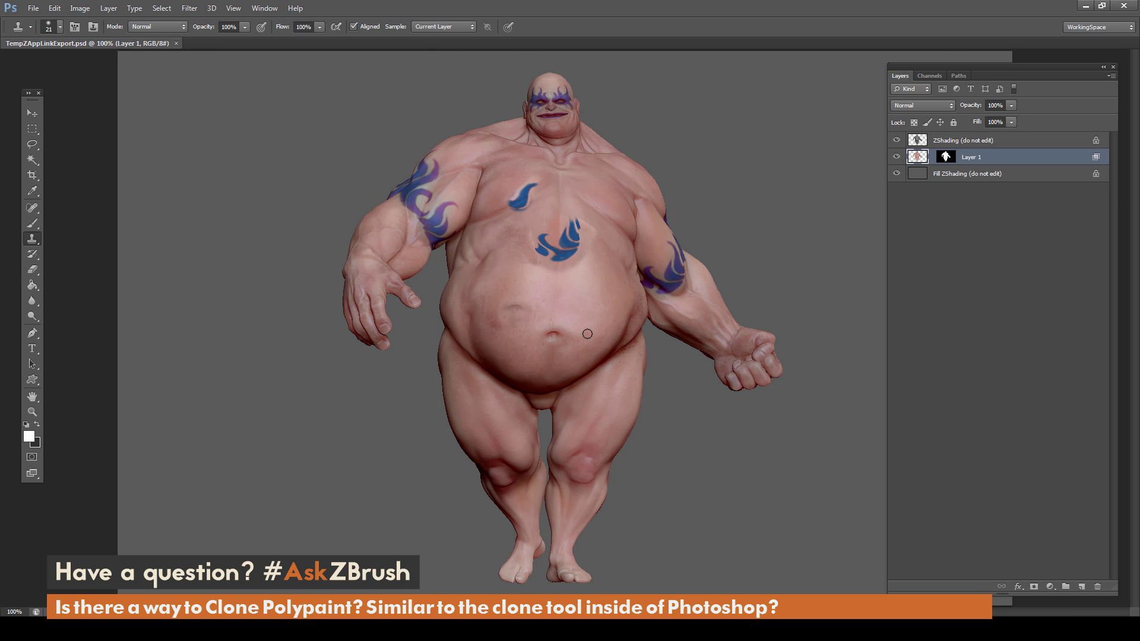
pyautogui.hotkey('alt', 'Tab')
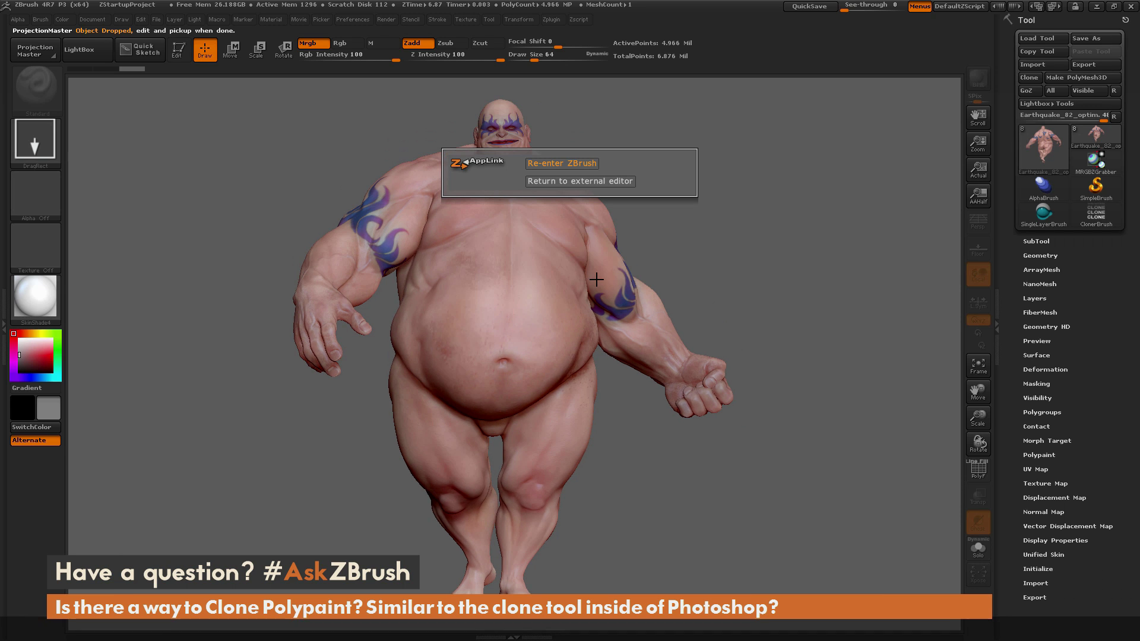
# Pick up the Photoshop edits onto the sumo and orbit to inspect the two chest tattoos.
pyautogui.click(563, 164)
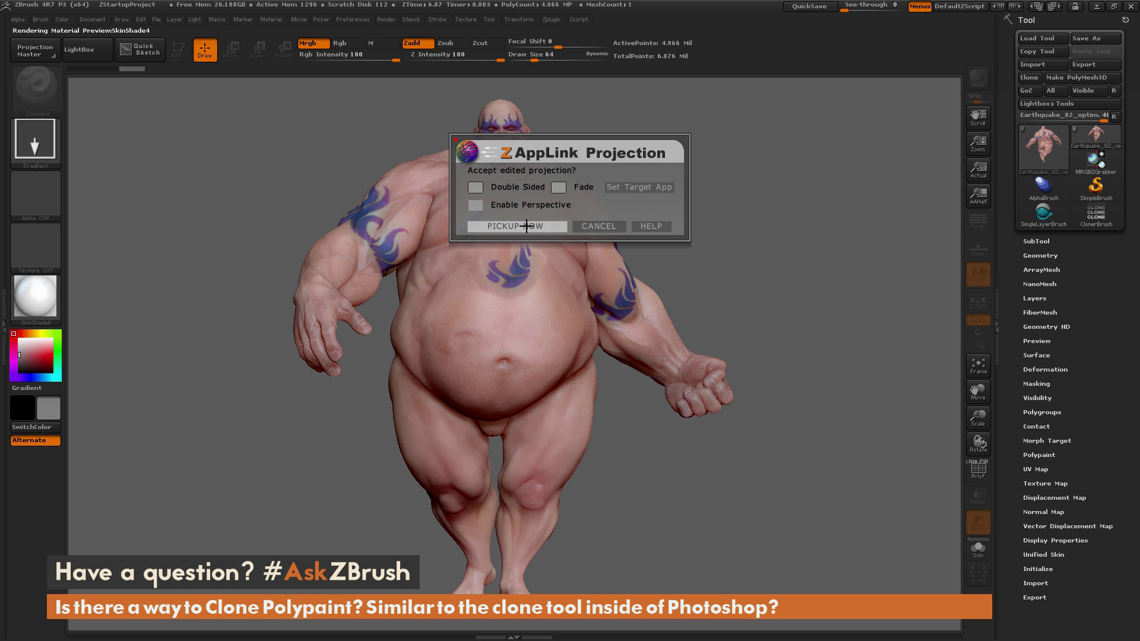
pyautogui.click(534, 225)
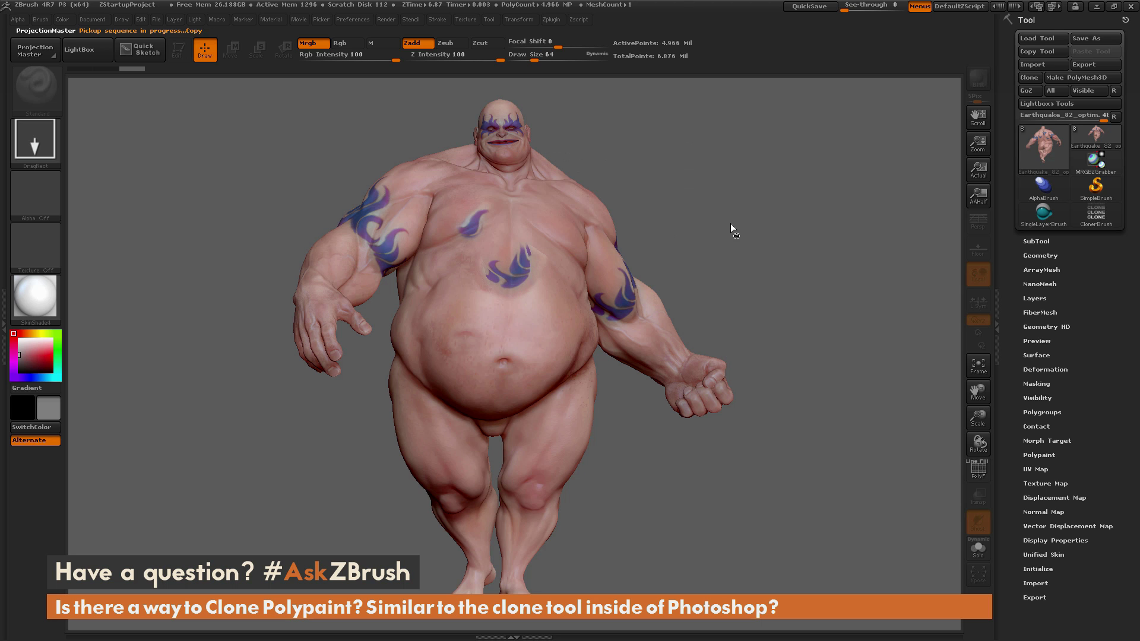
pyautogui.moveTo(753, 204)
pyautogui.mouseDown()
pyautogui.moveTo(736, 211)
pyautogui.moveTo(761, 205)
pyautogui.moveTo(738, 252)
pyautogui.mouseUp()
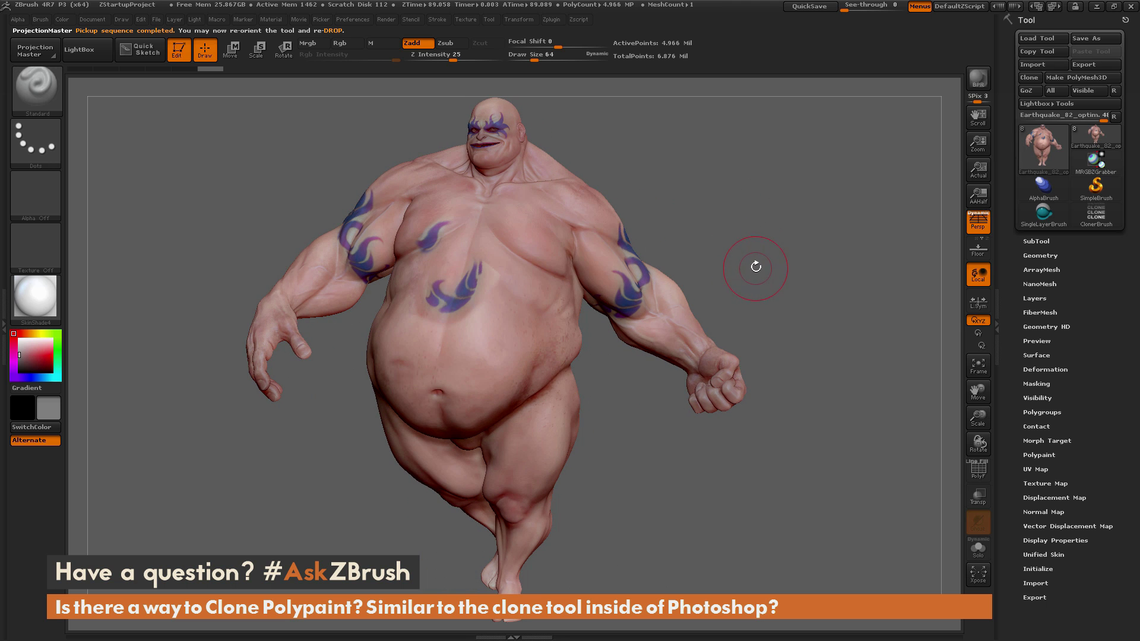
pyautogui.moveTo(745, 257)
pyautogui.mouseDown()
pyautogui.moveTo(717, 250)
pyautogui.moveTo(739, 244)
pyautogui.mouseUp()
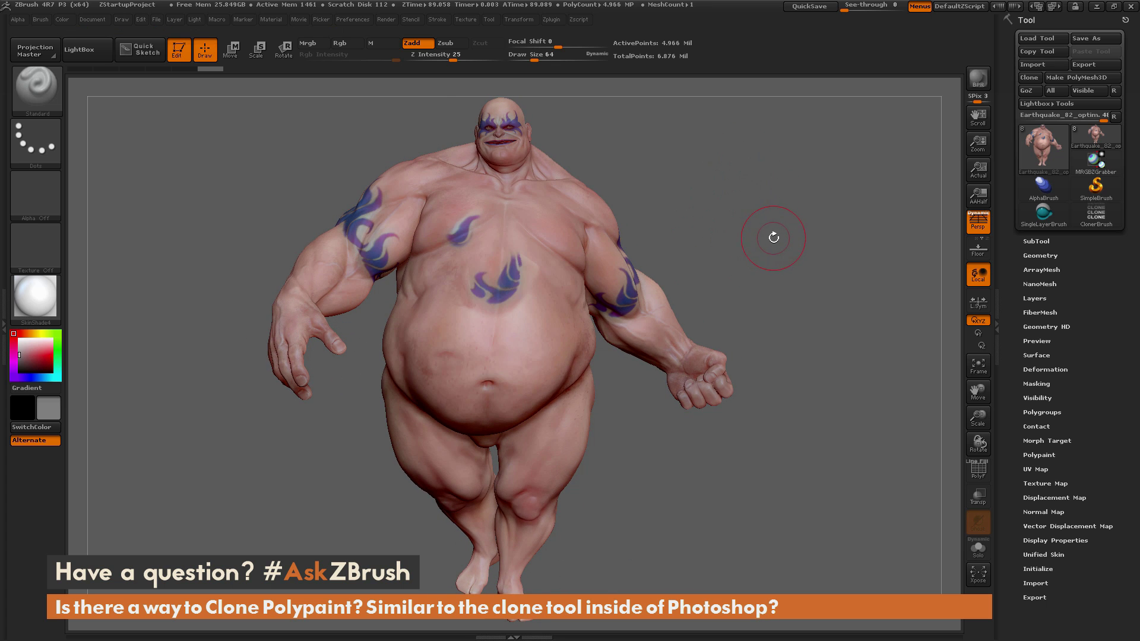
pyautogui.moveTo(773, 241)
pyautogui.mouseDown()
pyautogui.moveTo(772, 252)
pyautogui.moveTo(802, 251)
pyautogui.moveTo(799, 267)
pyautogui.mouseUp()
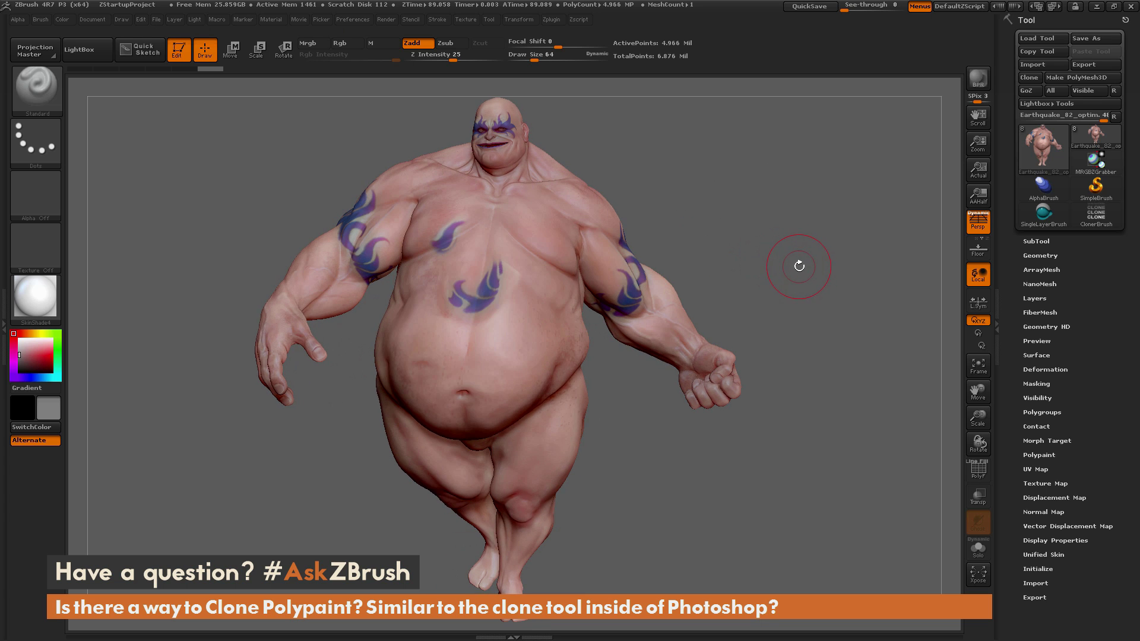